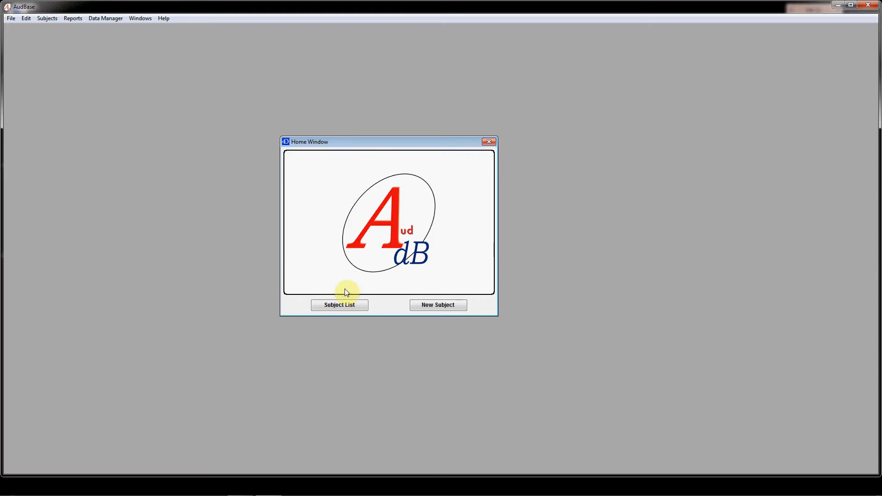
Step: Open the subject list and view the criteria available for searching subjects
click(341, 304)
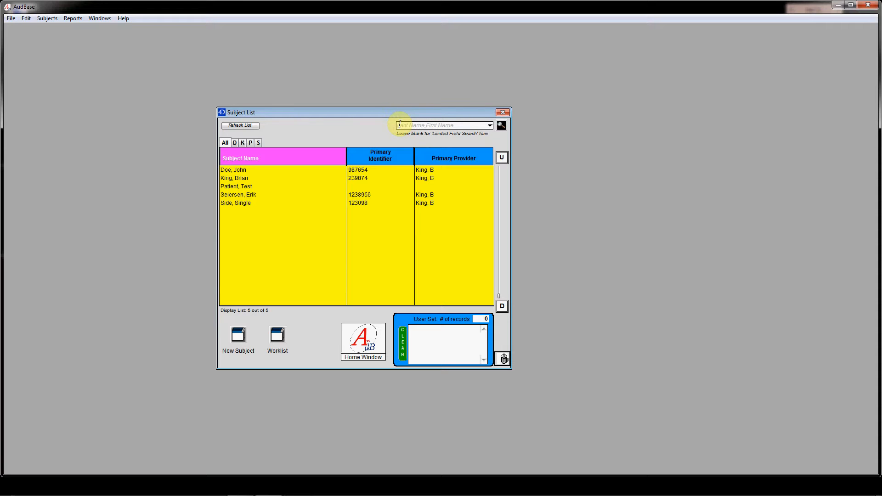
click(490, 125)
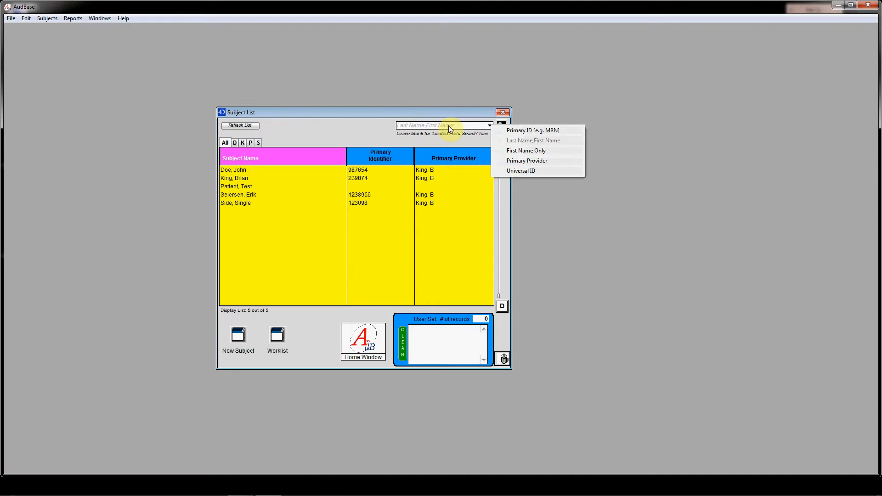
click(455, 145)
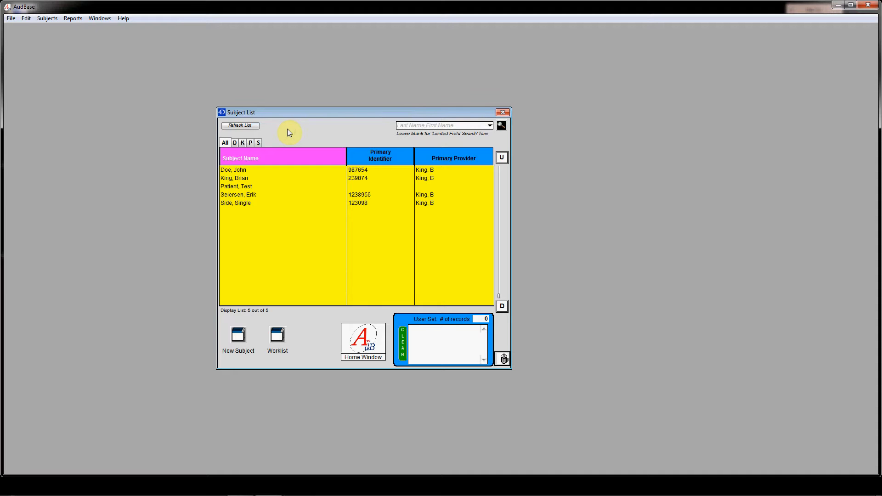
click(247, 129)
Step: Open the second listed subject's record and create a new audiogram for that subject
double_click(241, 179)
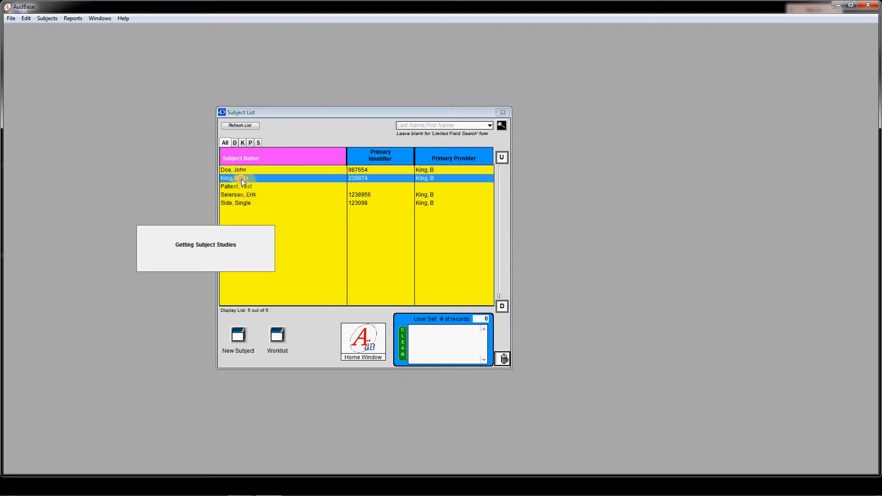
drag(249, 138, 415, 125)
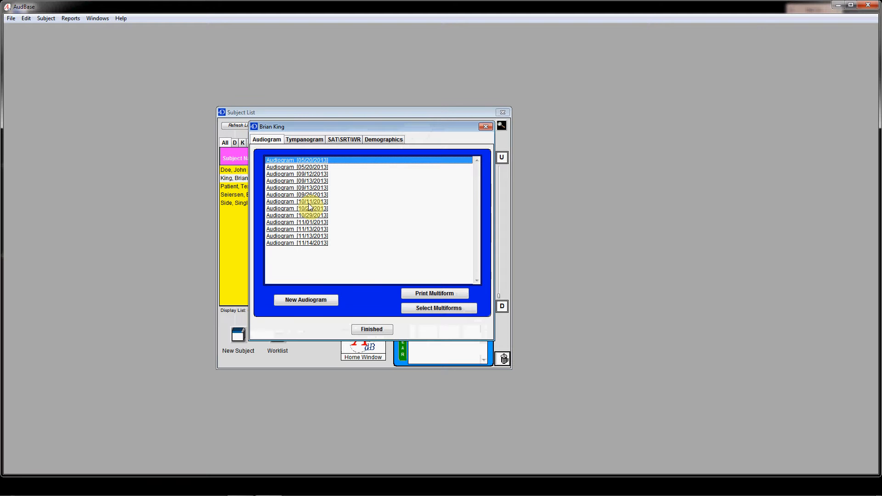
click(319, 300)
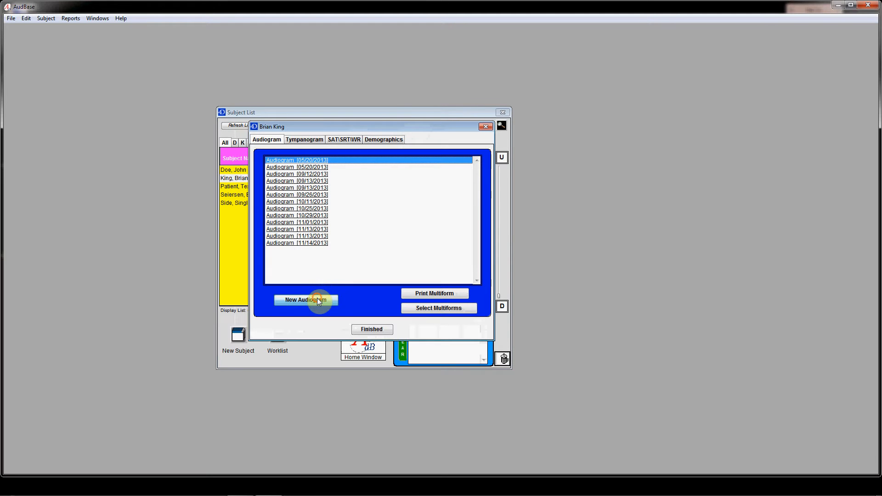
drag(302, 95, 465, 87)
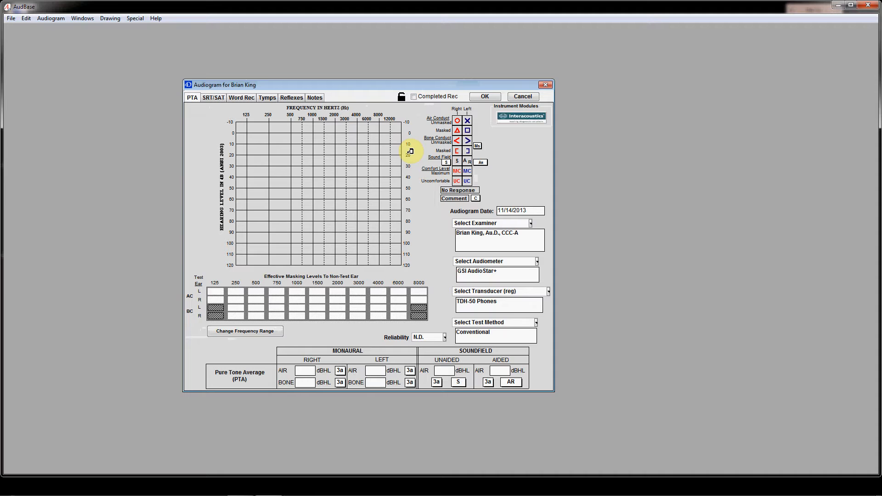
Step: Set the Sound Field symbol to "Tinnitus, bilateral" and plot it on the audiogram at 3000 Hz, 30 dB
click(445, 161)
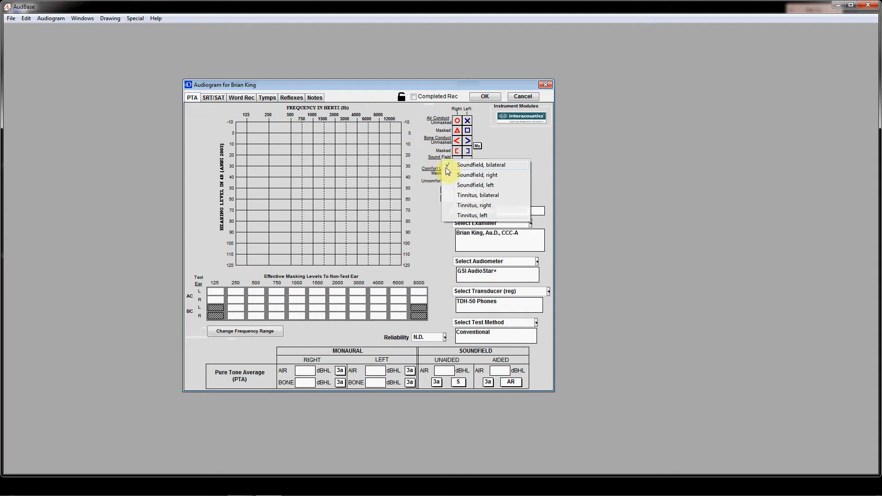
click(449, 195)
click(456, 161)
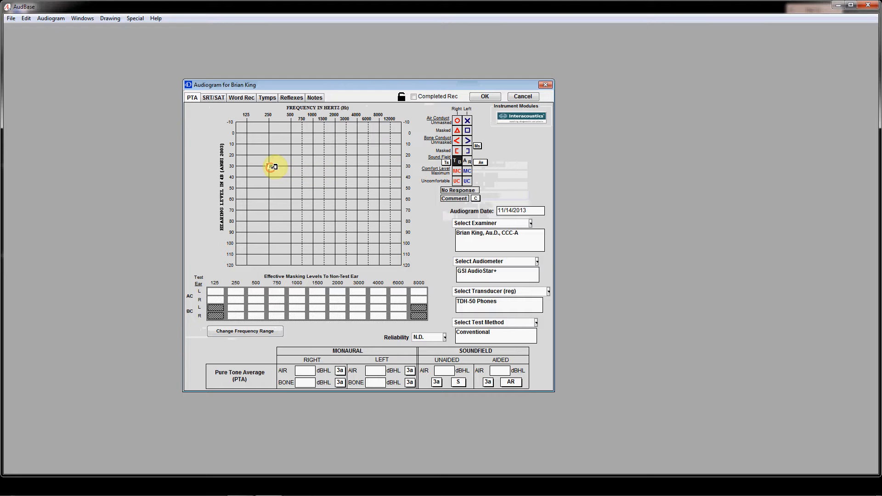
click(314, 165)
click(337, 163)
click(348, 163)
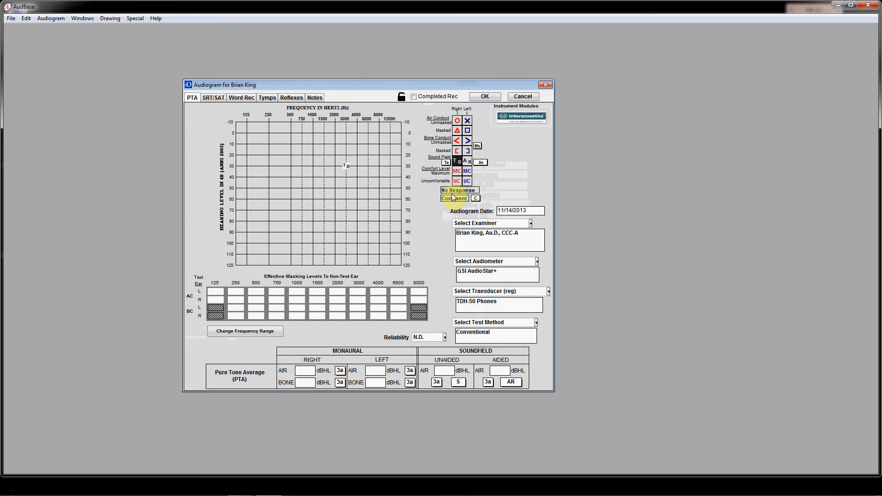
Step: Set the comment type to Narrow Band Noise and plot a "Soundfield, bilateral" threshold at 125 Hz, 10 dB
click(476, 200)
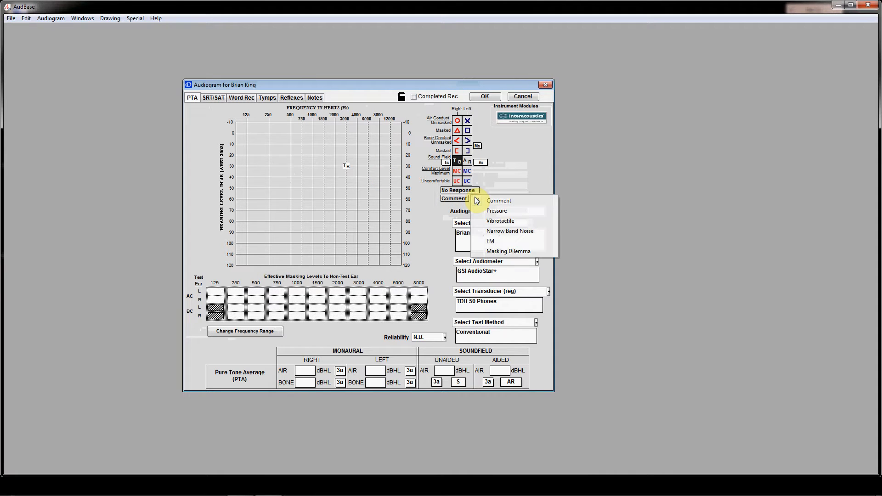
click(479, 232)
click(447, 162)
click(449, 166)
click(447, 163)
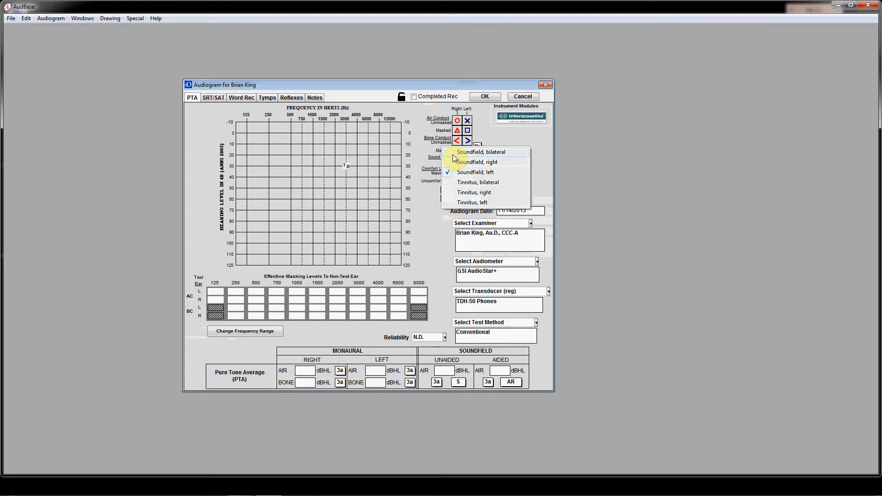
click(453, 154)
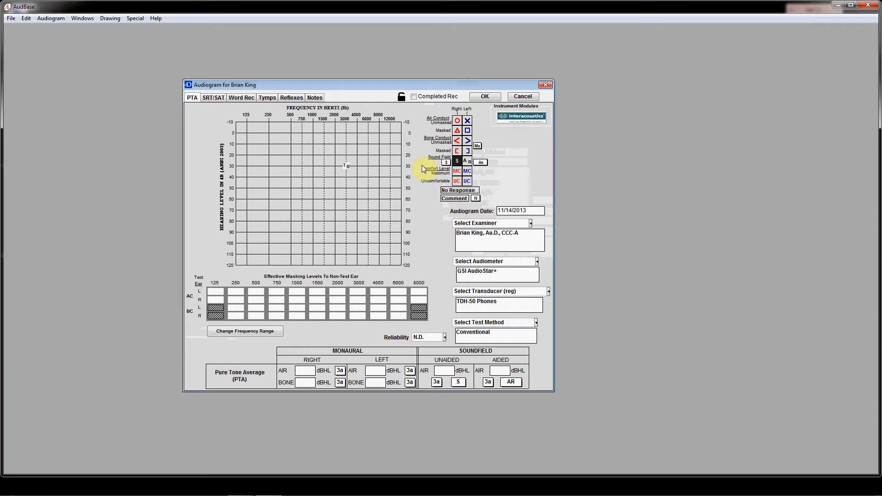
click(248, 144)
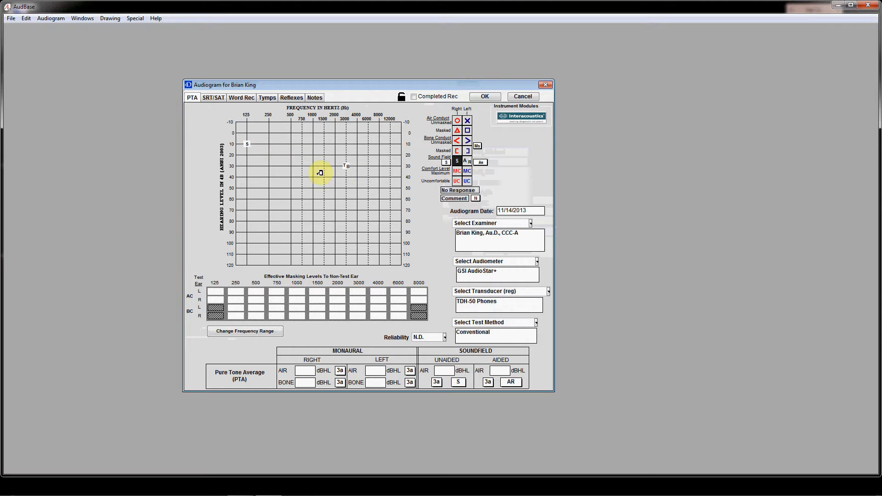
Step: Plot soundfield thresholds with the noise comment: 20 dB at 250, 500 and 1500 Hz, 10 dB at 750 and 3000 Hz
click(443, 198)
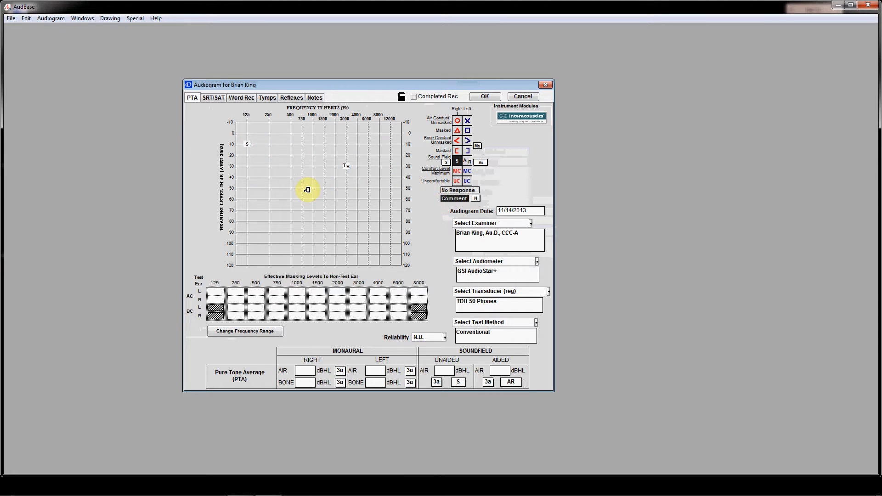
click(269, 152)
click(292, 155)
click(302, 143)
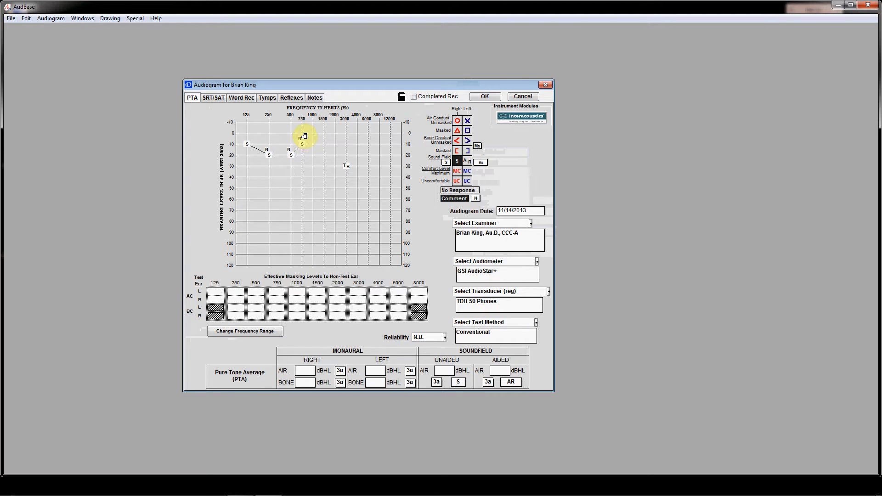
click(324, 155)
click(347, 144)
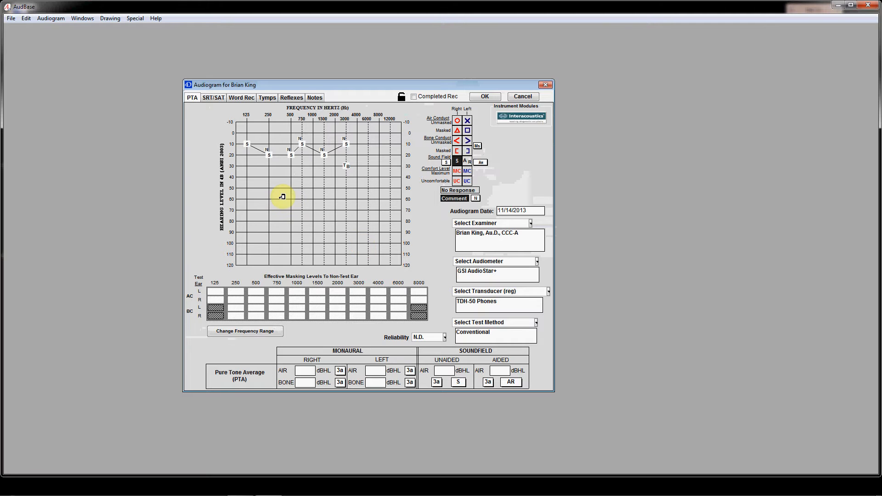
Step: Assign the Spondees/LV test condition to Monaural Air Right under SAT in the SRT/SAT section
click(214, 98)
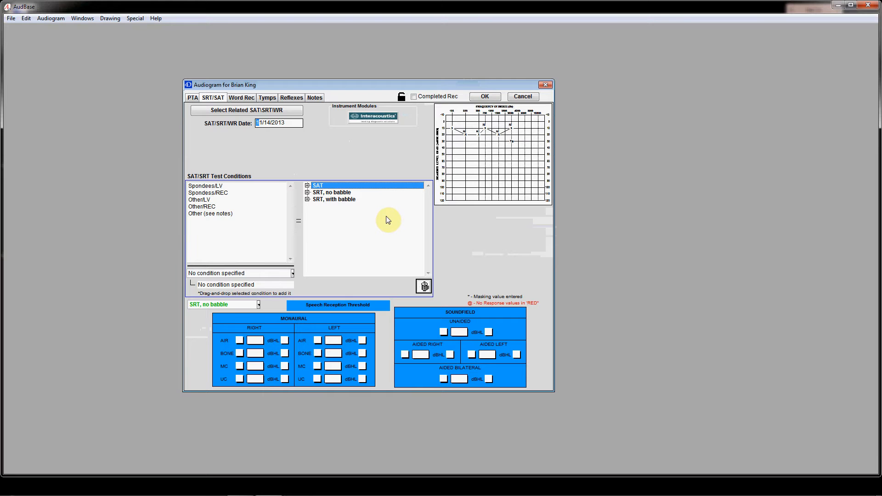
click(307, 186)
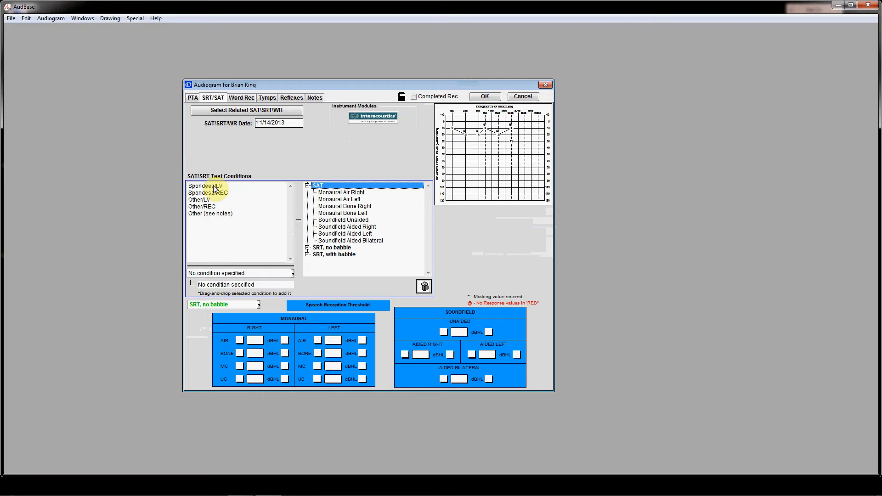
drag(214, 185, 329, 195)
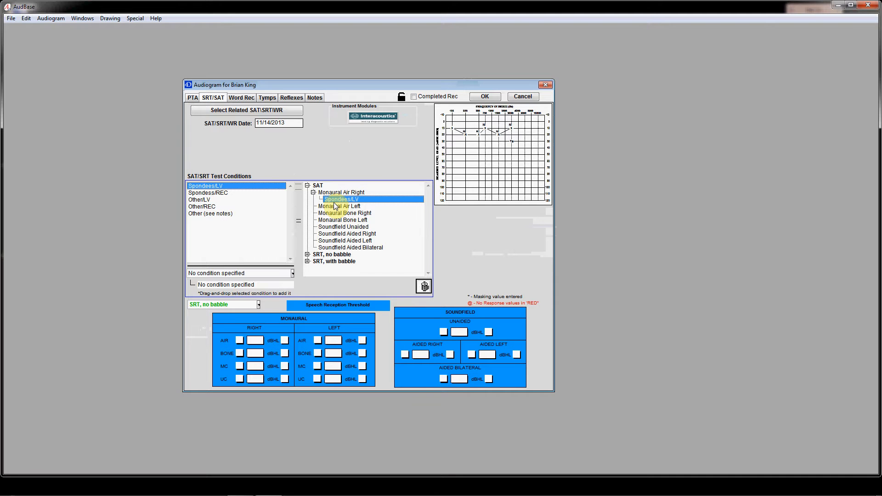
Step: In the word recognition section, assign NU-6 / LV to Monaural Right Trial #1 and WD 25 / LV to Trial #3
click(248, 99)
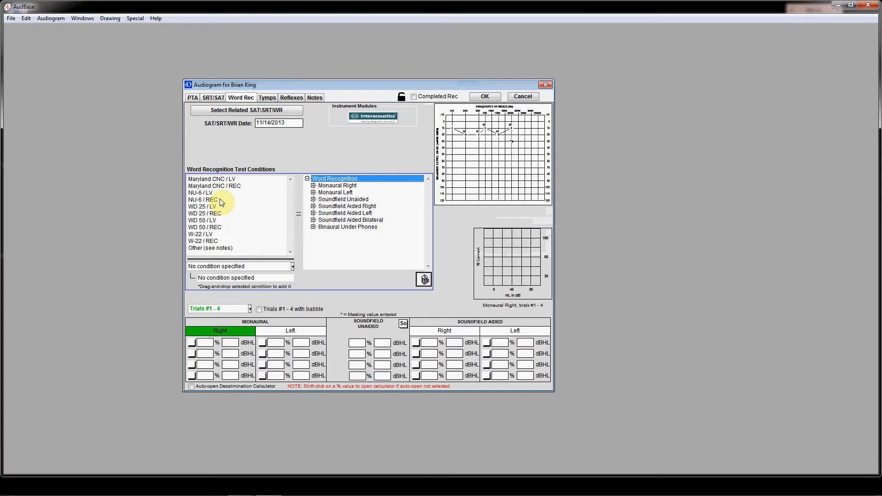
click(313, 185)
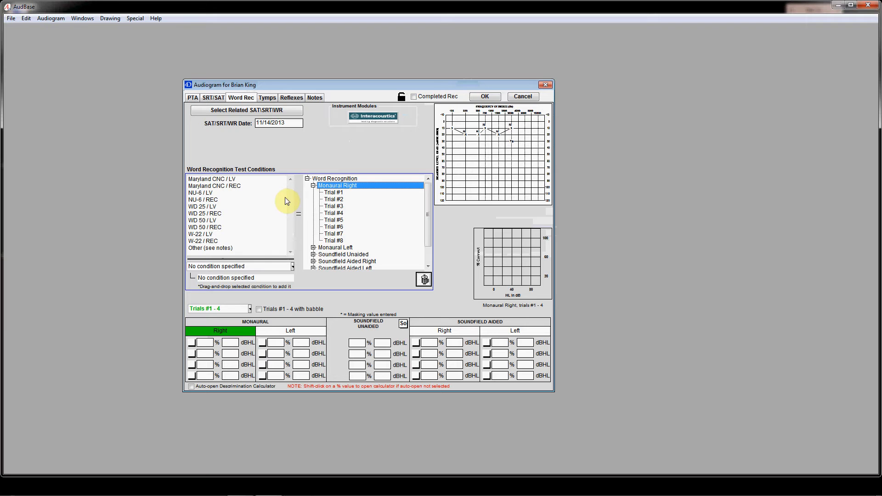
drag(204, 192, 335, 194)
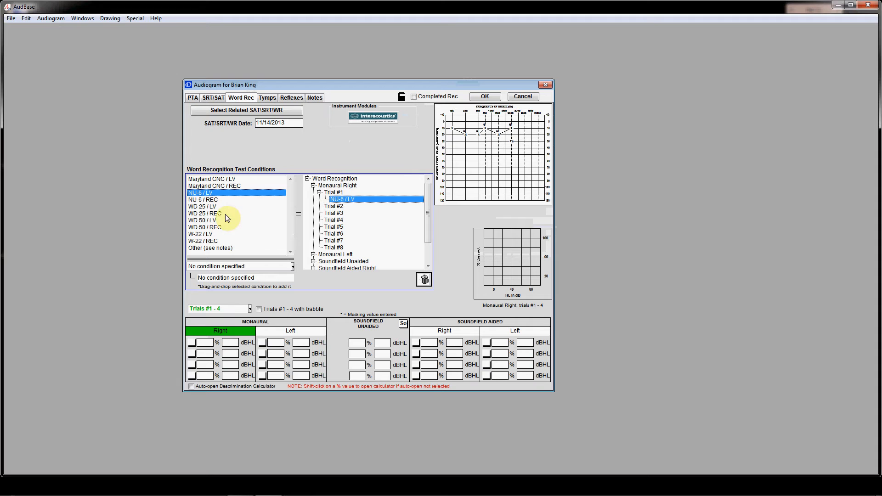
drag(211, 206, 331, 215)
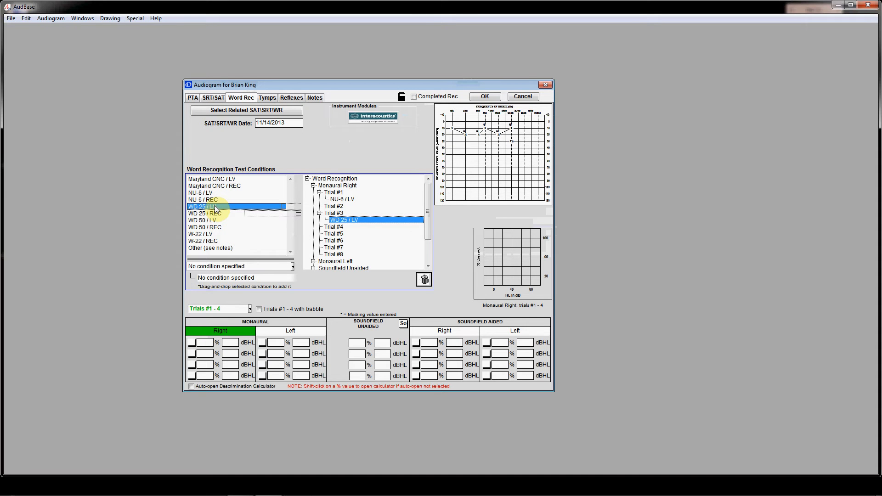
Step: Apply WD 25 / LV to all Monaural Right trials at once, and replace it with NU-6 / LV
drag(215, 208, 332, 187)
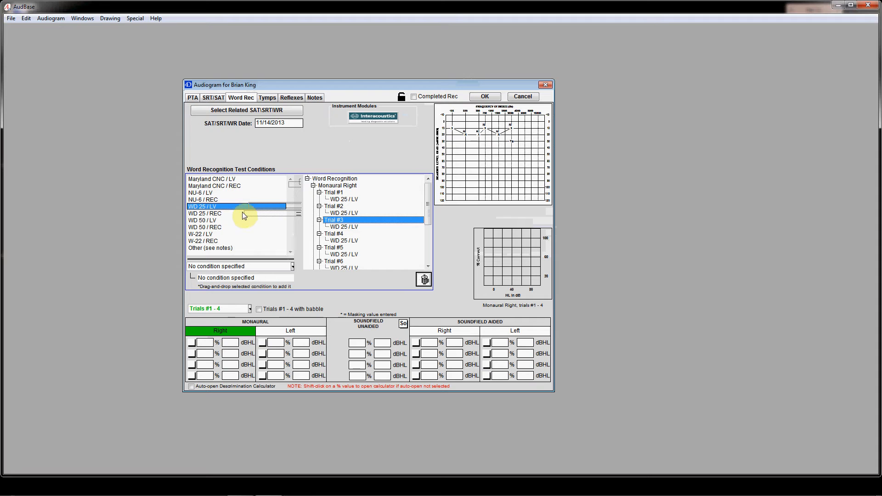
click(219, 193)
drag(264, 207, 348, 190)
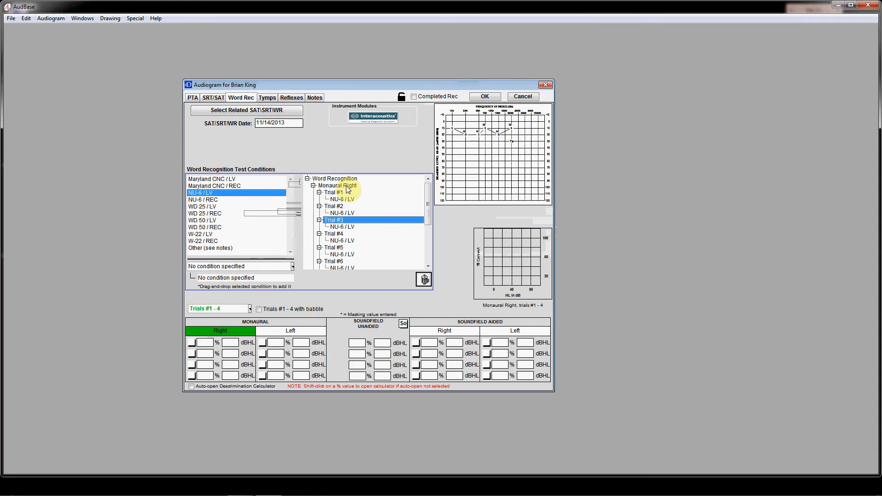
Step: Set the additional word recognition condition to Cochlear Implant Right/Aided Left and display Trials #5 - 8
click(293, 267)
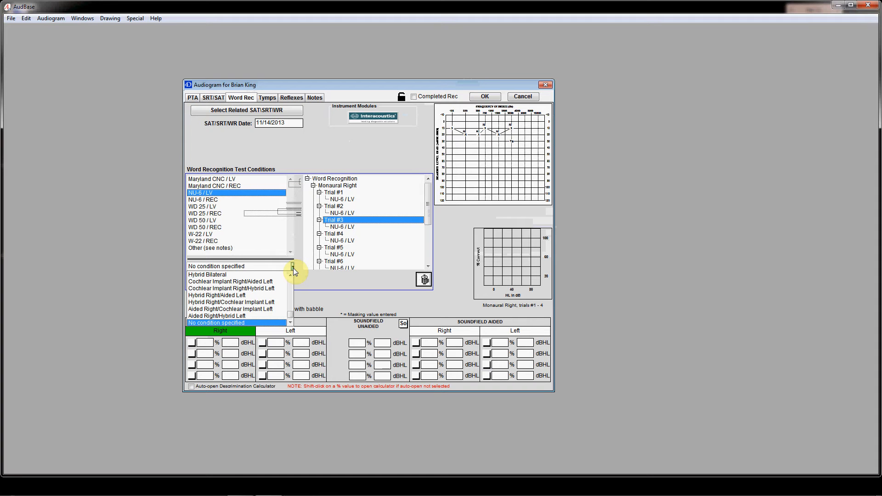
click(274, 282)
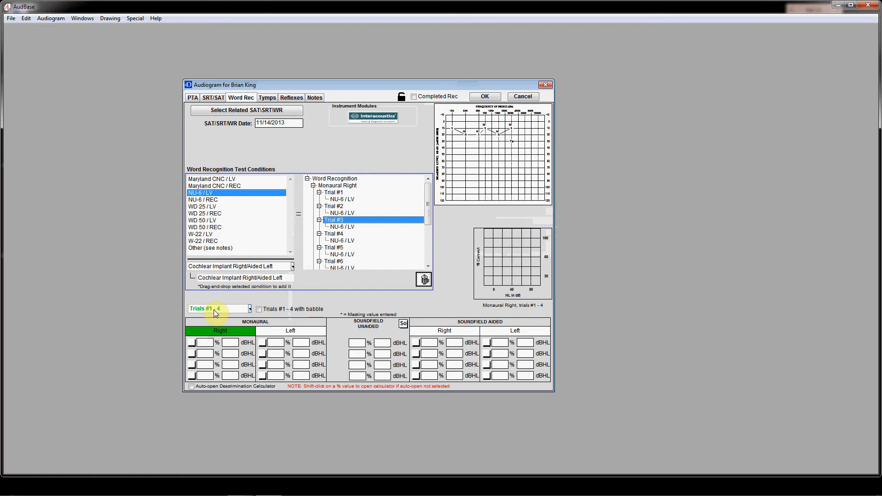
click(249, 310)
click(241, 317)
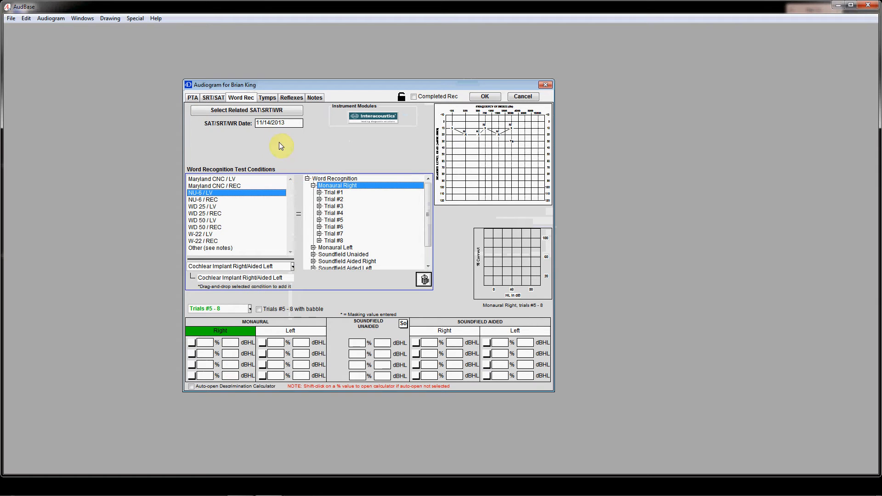
Step: Set the tympanometry gradient to daPa with curve type C right and Ad left, and enable Draw Tymp Box
click(271, 101)
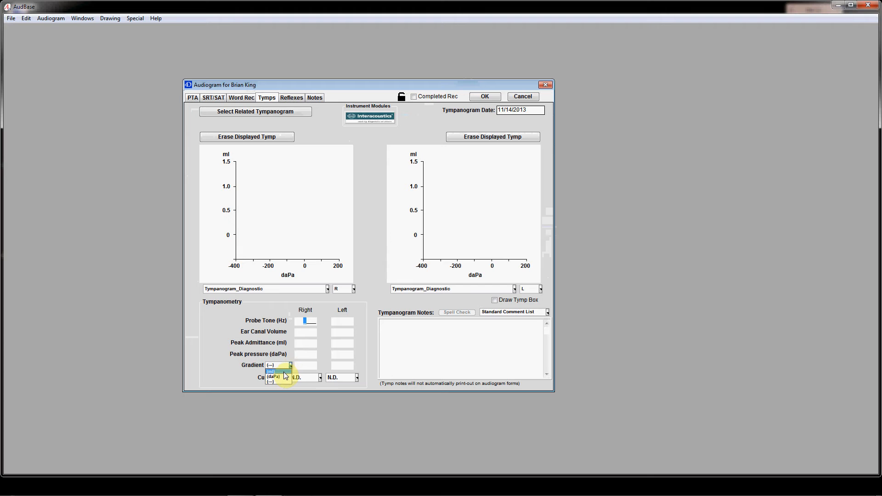
click(283, 376)
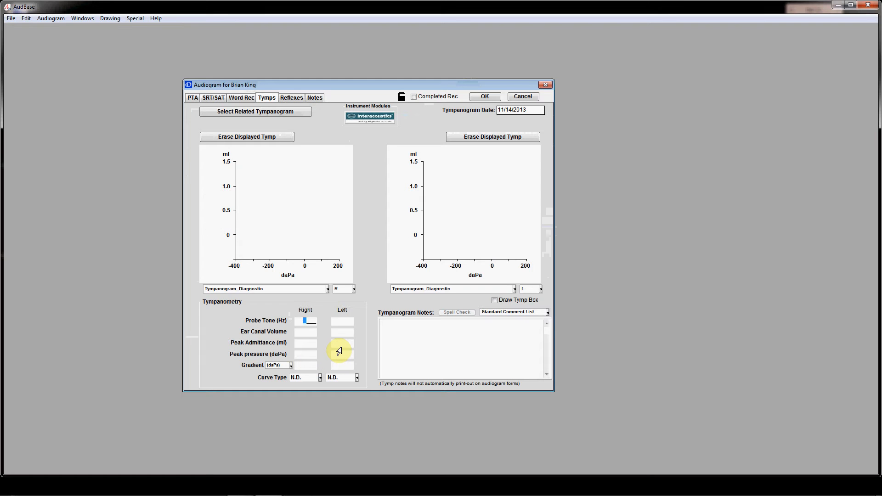
click(319, 377)
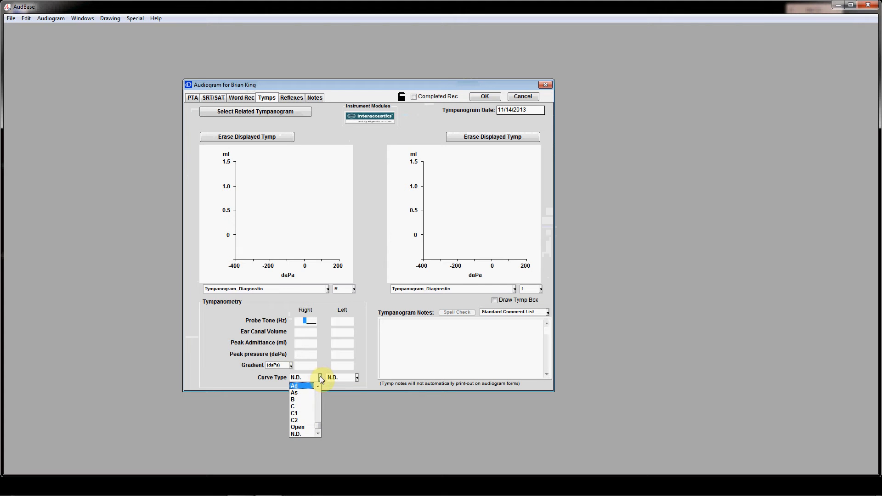
click(298, 407)
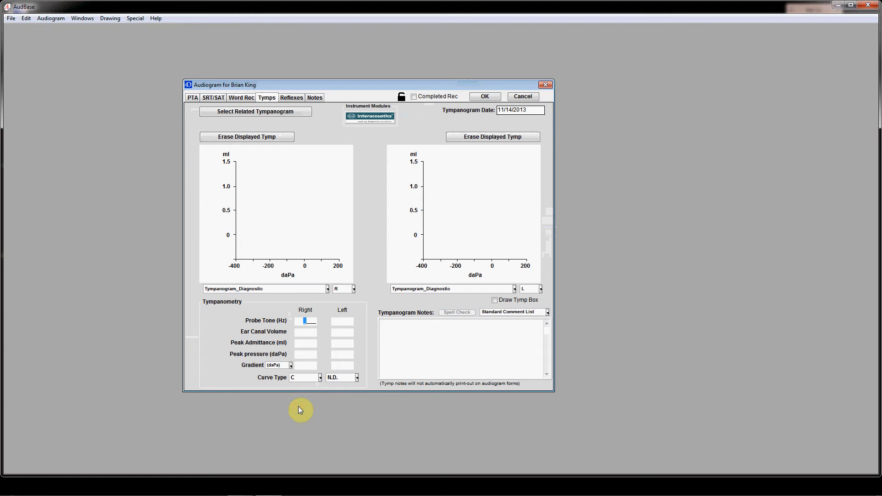
click(356, 377)
click(348, 387)
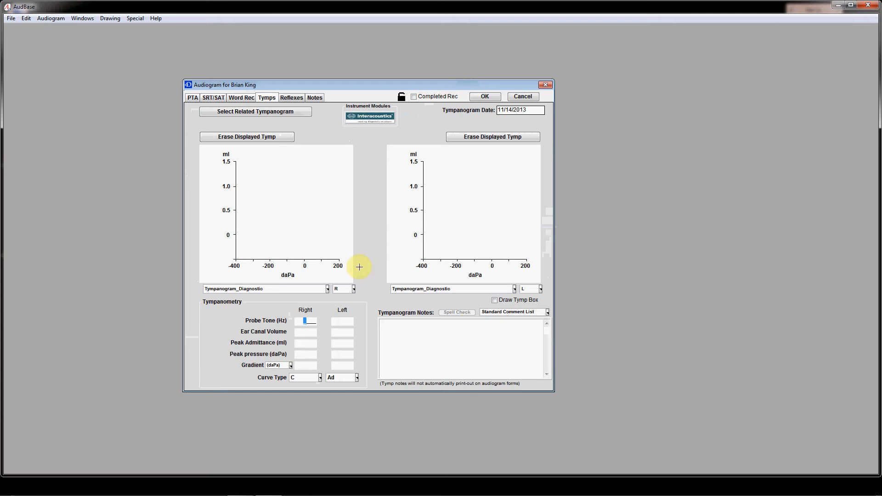
click(494, 301)
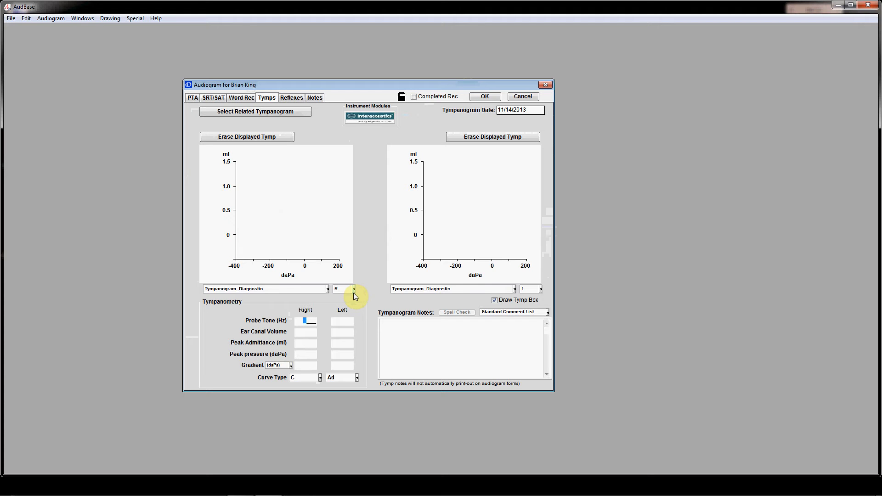
Step: Look at the tympanogram notes area and the acoustic reflexes section of the audiogram record
click(387, 325)
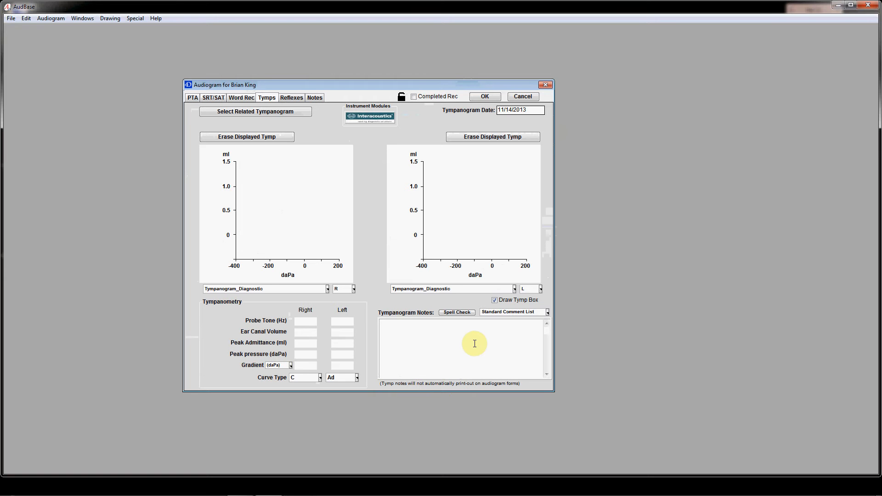
click(297, 101)
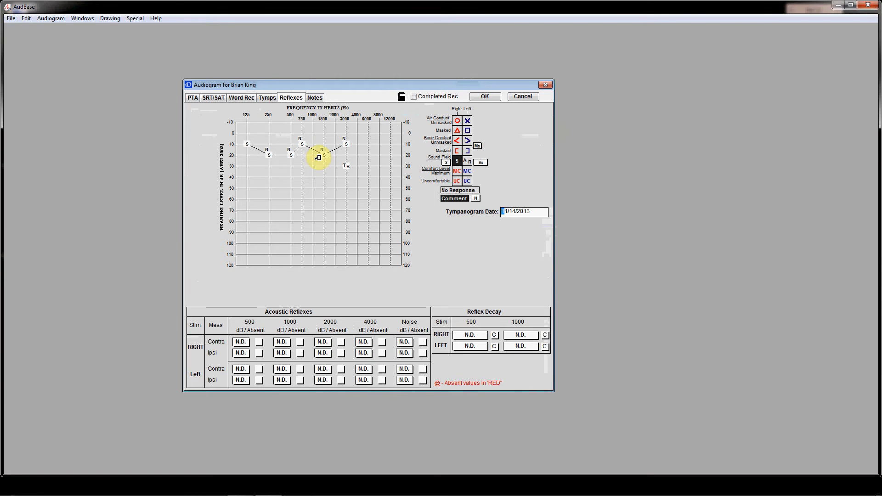
Step: In the audiogram notes, enter 1, 2, 3, 4, 5, 15, 23, 45, 6, 78, 90, 67, 89 and 9026 on separate lines
click(315, 99)
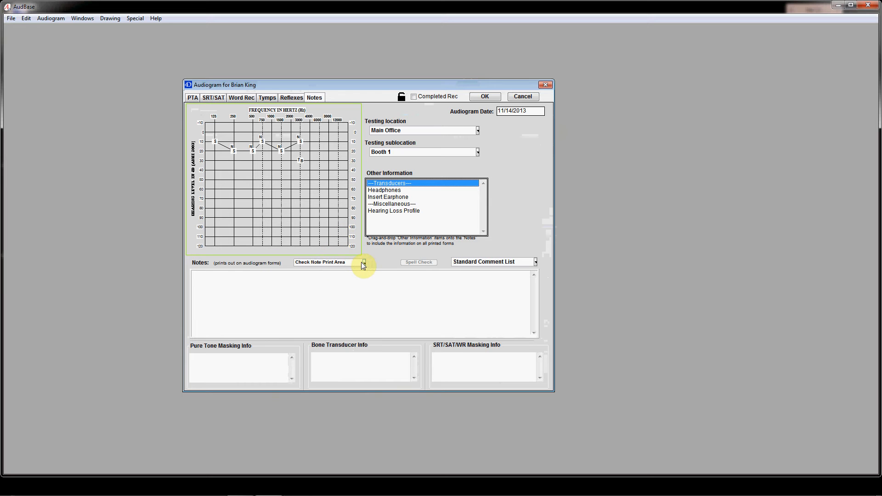
click(324, 278)
text(1)
key(Return)
text(2 3)
key(Return)
text(4)
key(Return)
text(5)
key(Return)
text(15)
key(Return)
text(23)
key(Return)
text(45)
key(Return)
text(6)
key(Return)
text(78)
key(Return)
text(90)
key(Return)
text(67)
key(Return)
text(89)
key(Return)
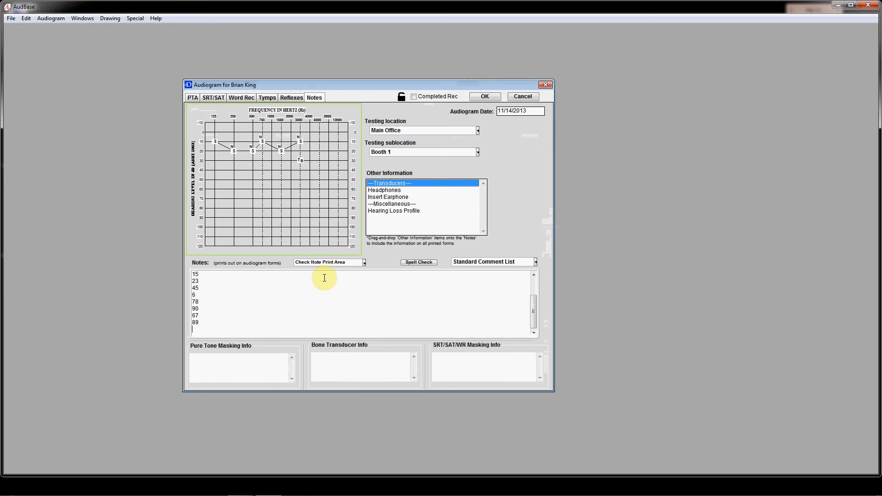
text(9026)
Step: Check the notes against the print area of Audiogram, Std style #2 and delete the excess lines 89 and 9026
click(363, 263)
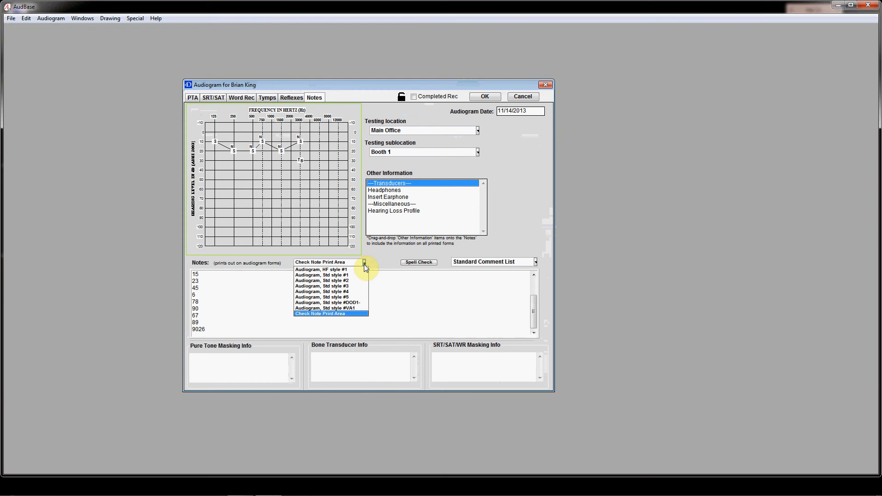
click(344, 281)
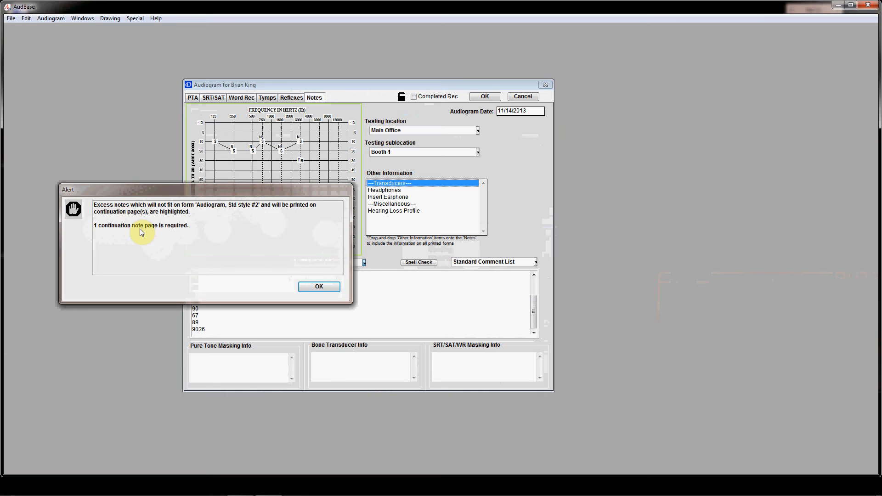
click(310, 286)
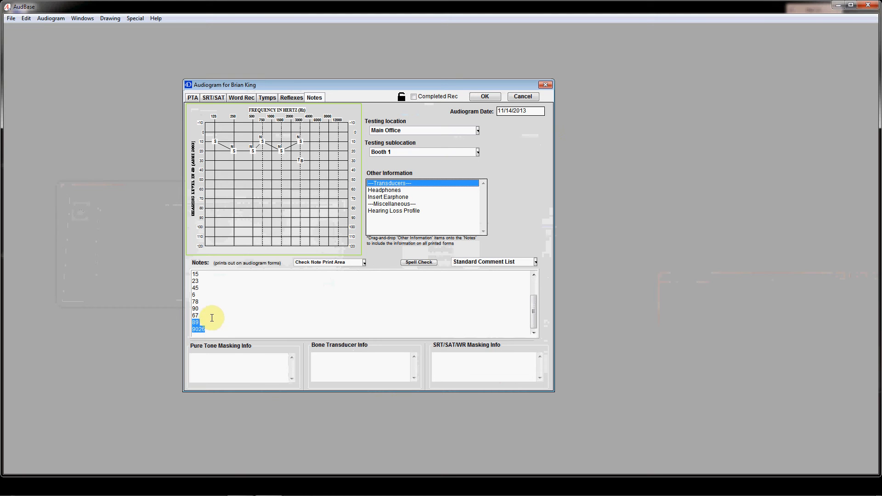
key(Delete)
click(422, 262)
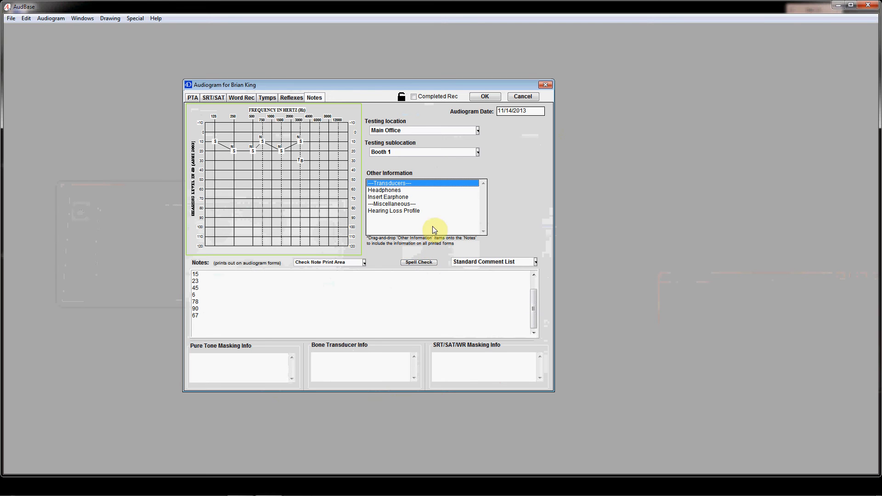
Step: Set the Headphones transducer to Right and insert that item at the end of the notes
click(389, 190)
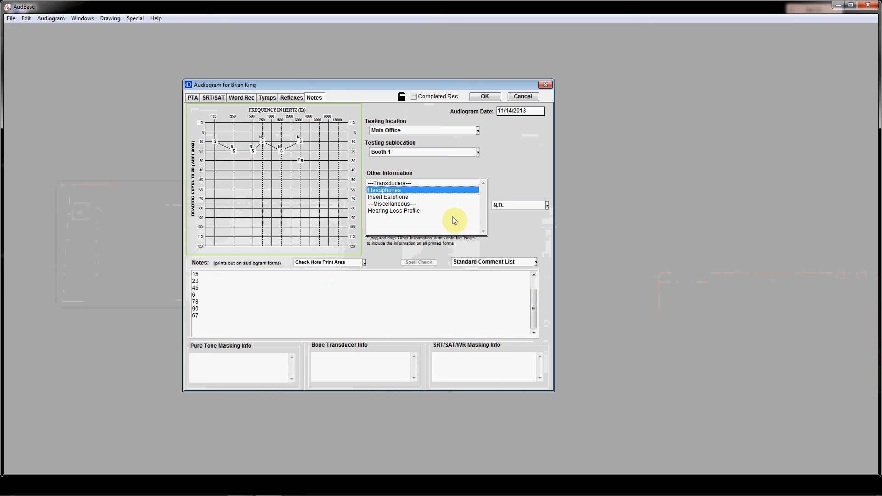
click(547, 205)
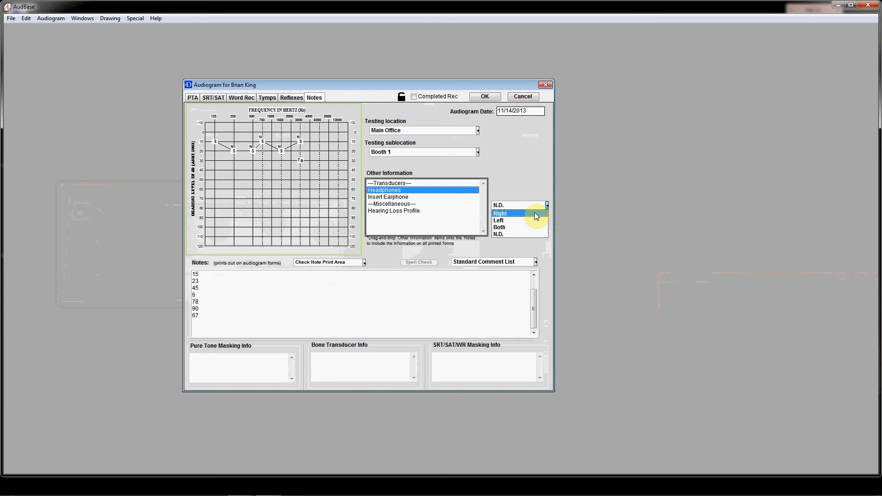
click(535, 214)
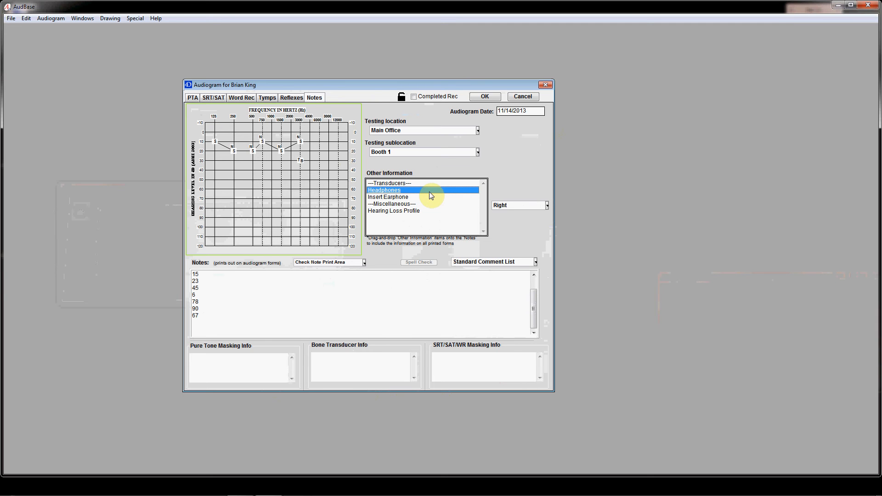
click(393, 189)
drag(393, 189, 253, 324)
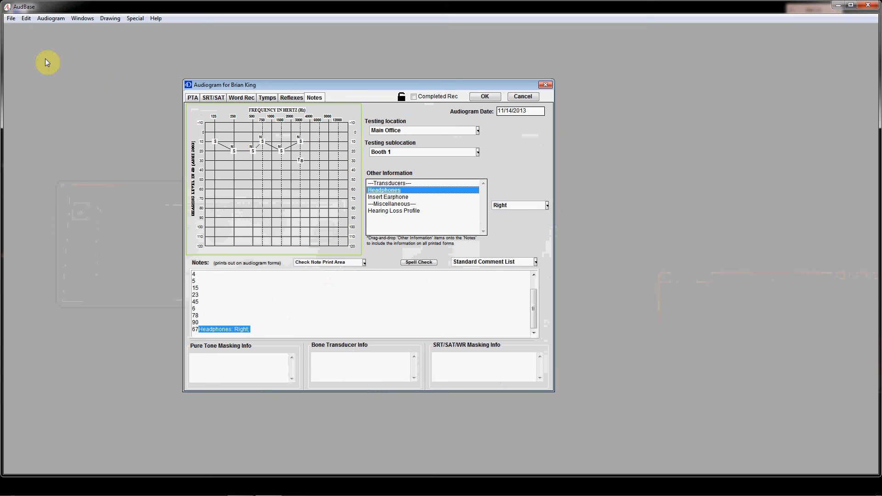
Step: Export the audiogram as a document file with Print-to-Doc Audiogram
click(11, 19)
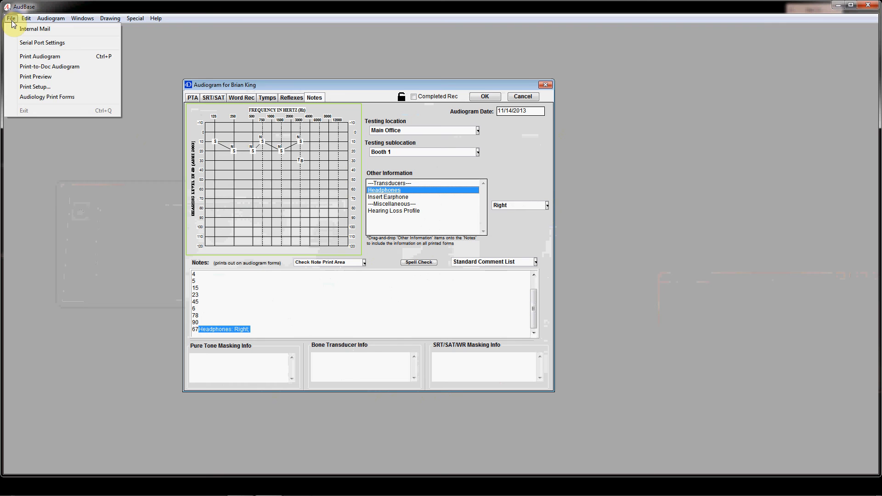
click(11, 20)
click(11, 20)
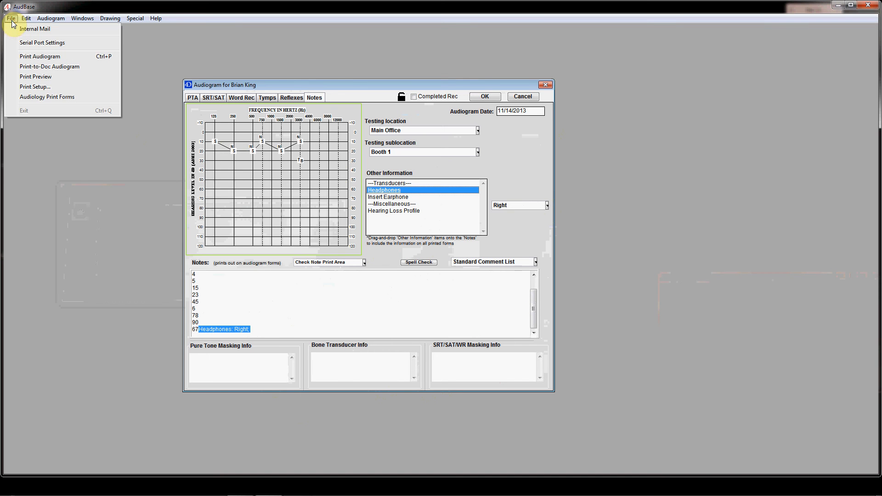
click(29, 67)
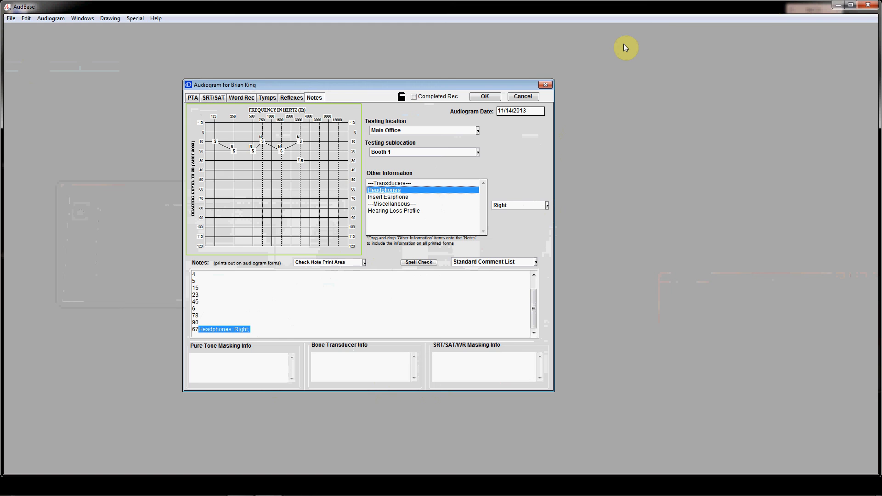
Step: Switch to the AudioReports folder from the desktop, view the newest PDF audiogram report, and close the report and the folder
click(839, 5)
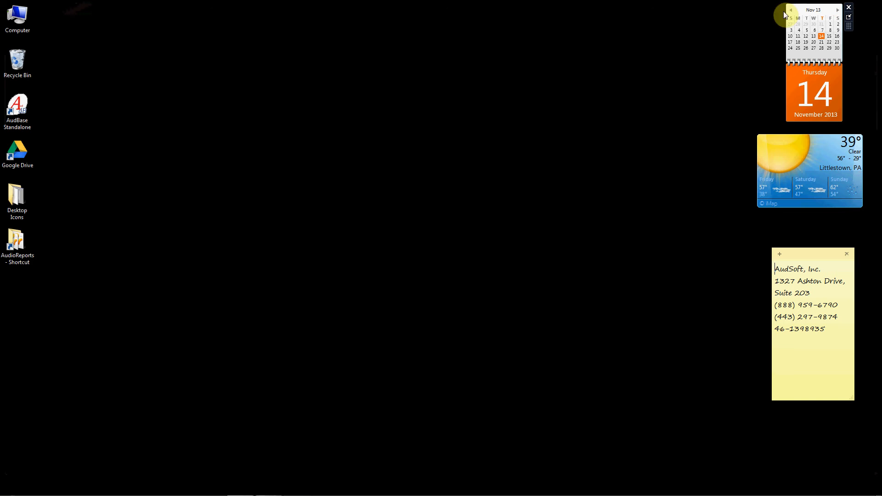
double_click(17, 239)
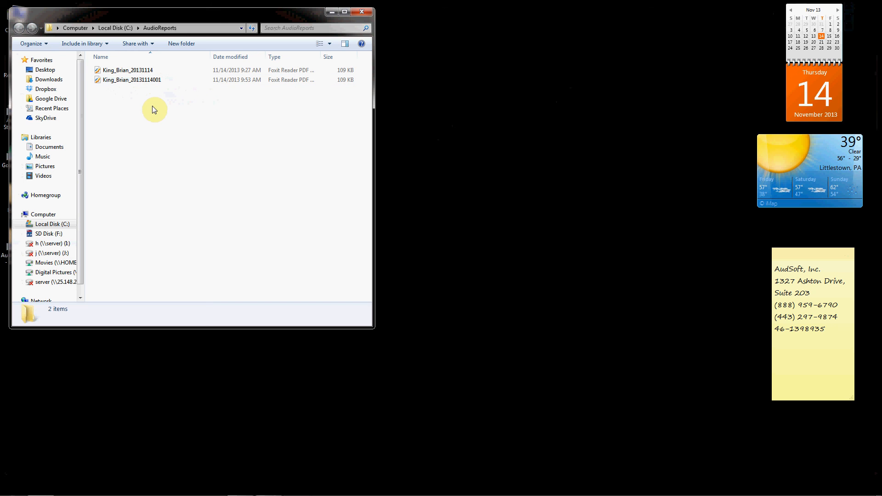
double_click(152, 80)
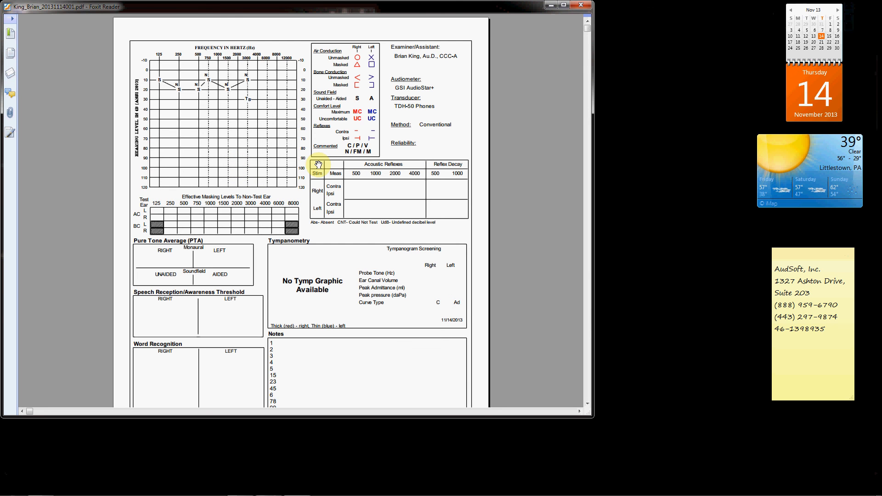
click(582, 6)
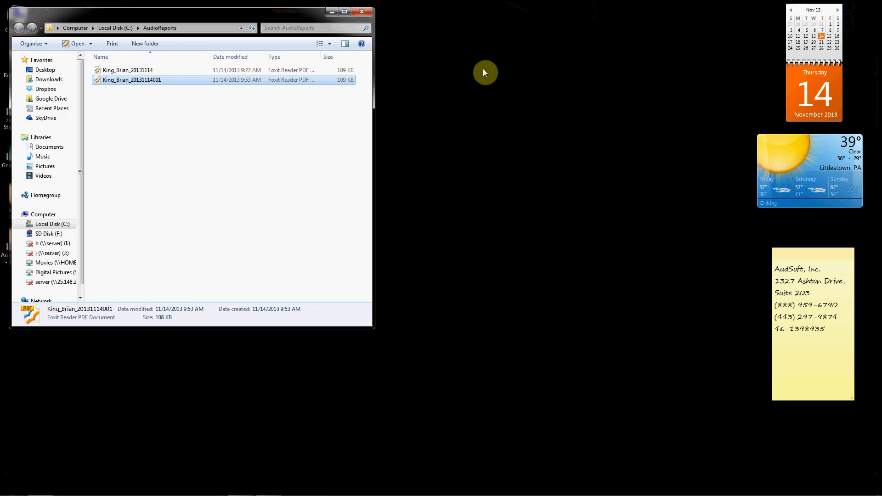
click(363, 14)
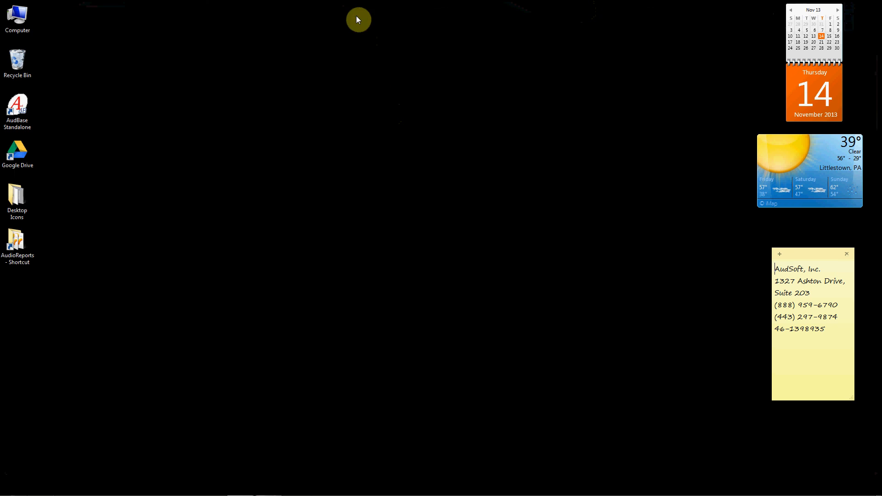
Step: Switch back to AudBase and start saving the audiogram record
double_click(18, 108)
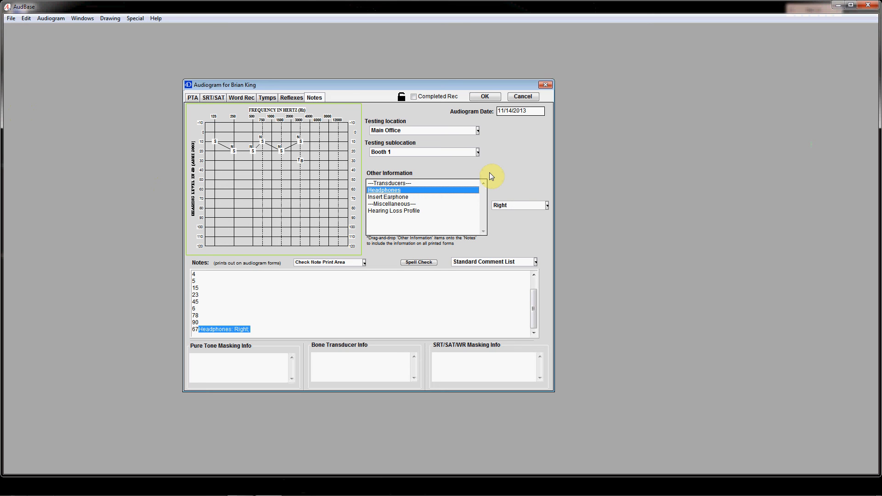
click(485, 98)
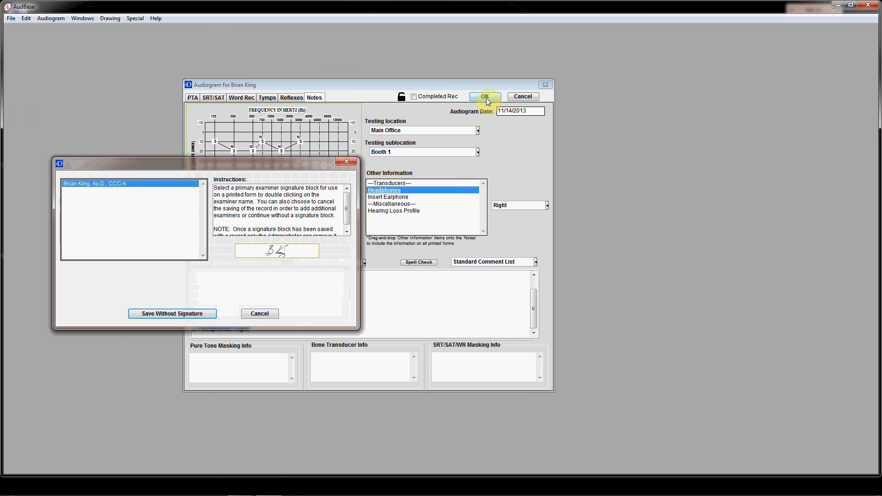